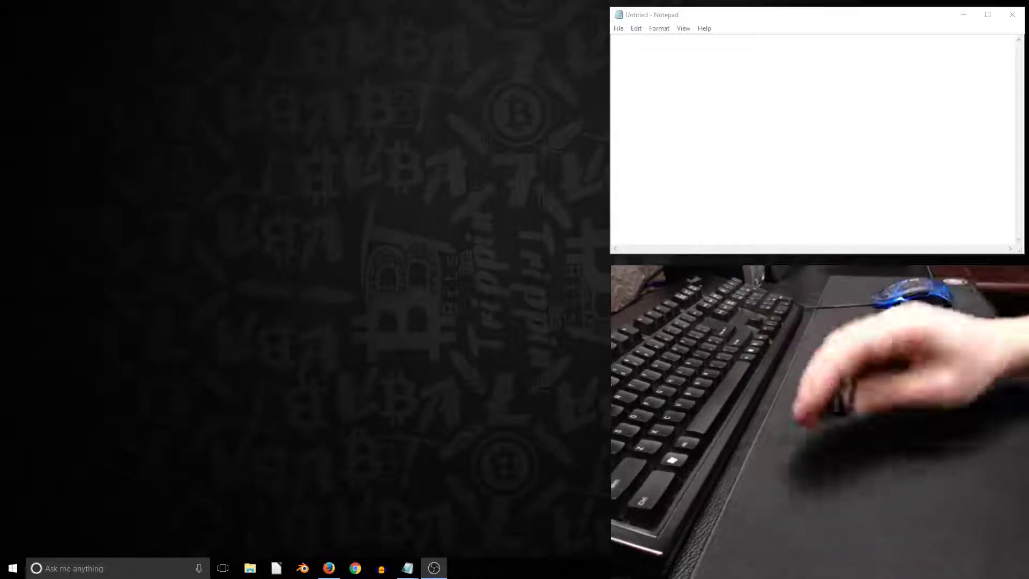
# Activate the empty Untitled Notepad document so it is ready for typing
pyautogui.click(667, 65)
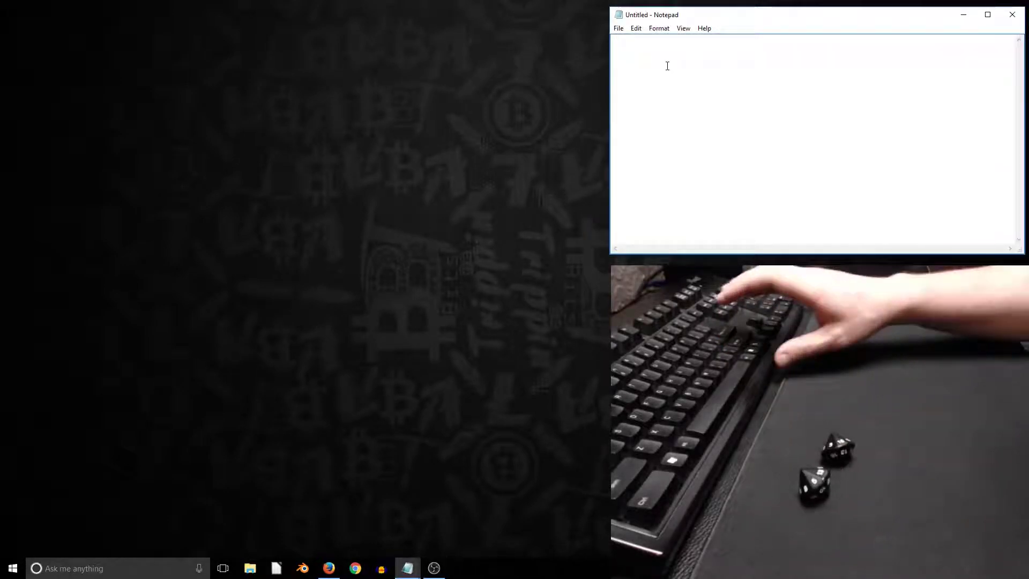
pyautogui.press('Return')
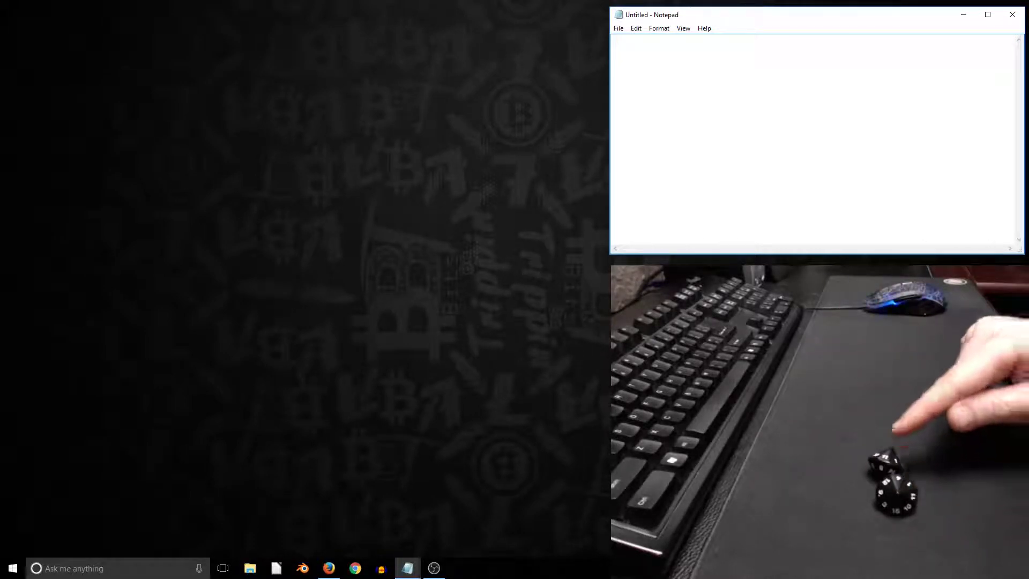
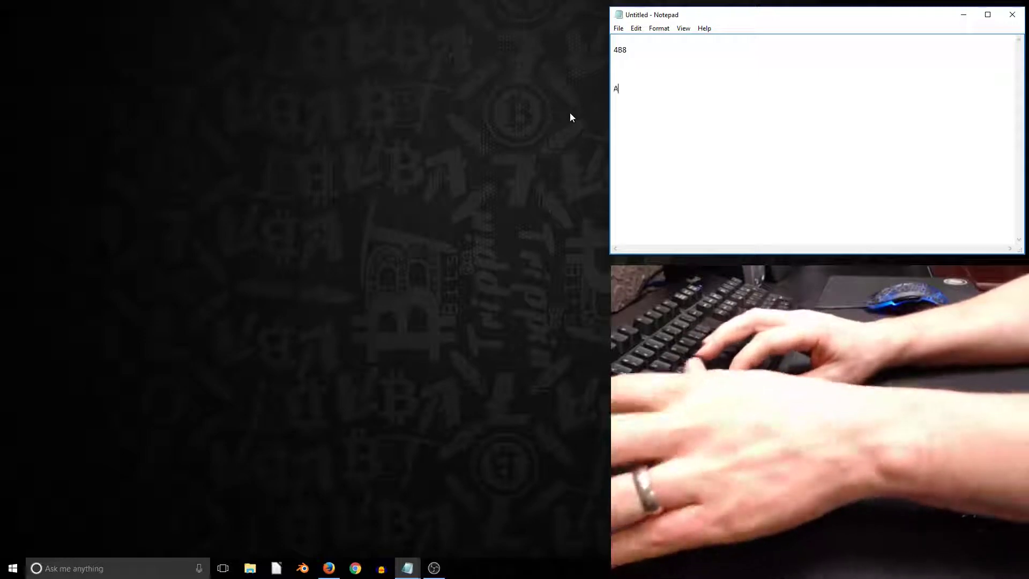
pyautogui.press('Return')
pyautogui.press('Return')
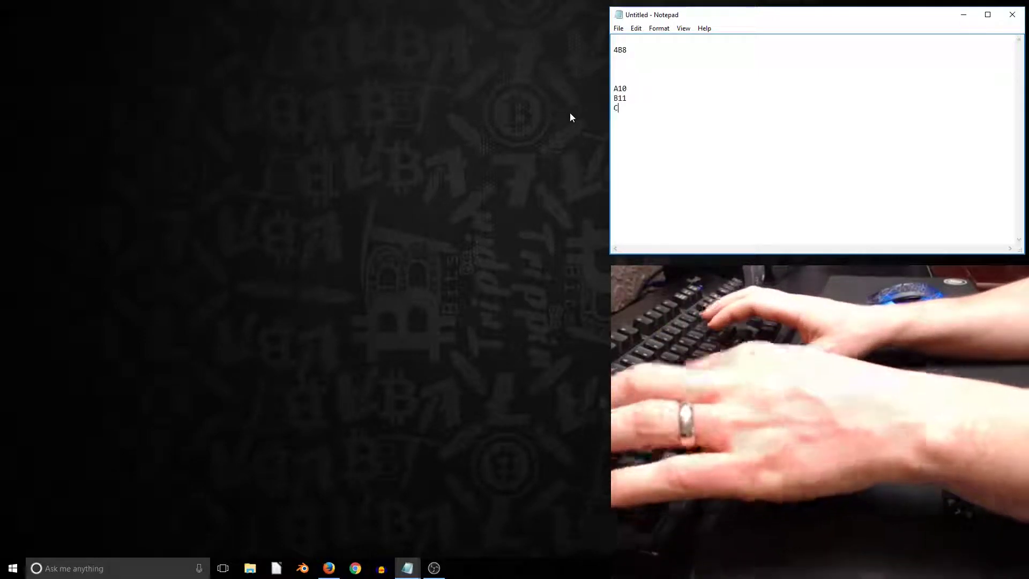
pyautogui.press('Return')
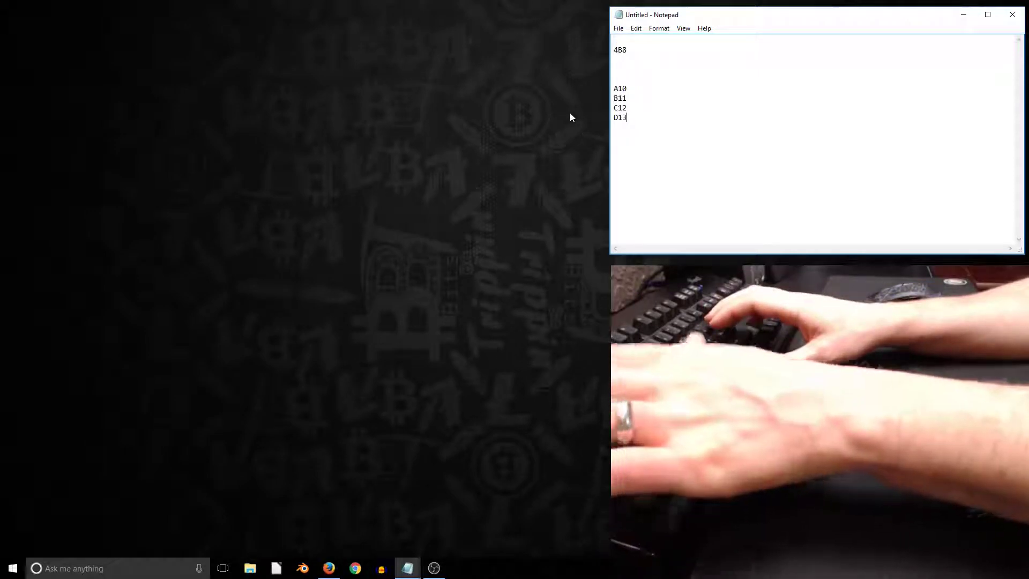
pyautogui.press('Return')
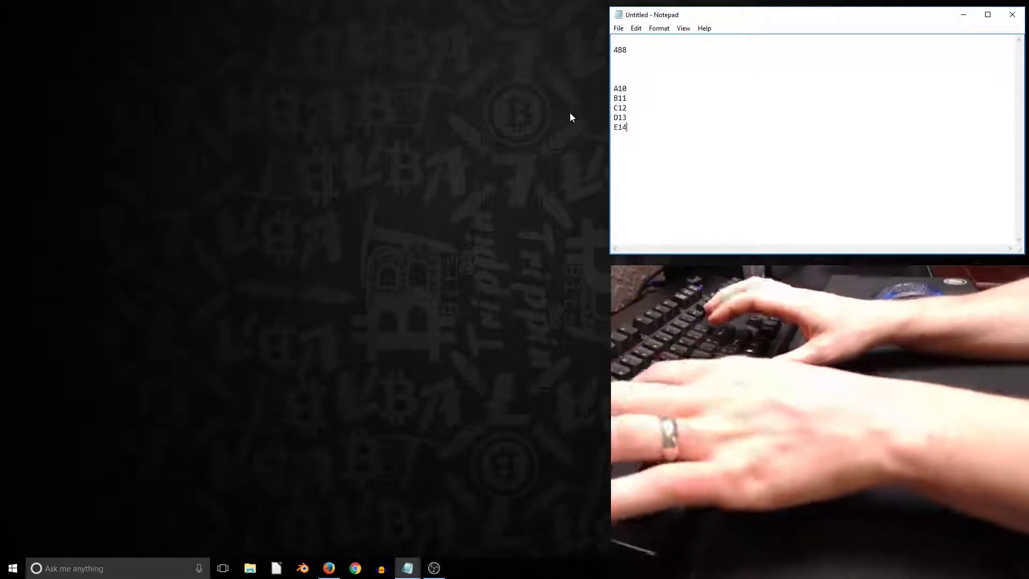
pyautogui.press('Return')
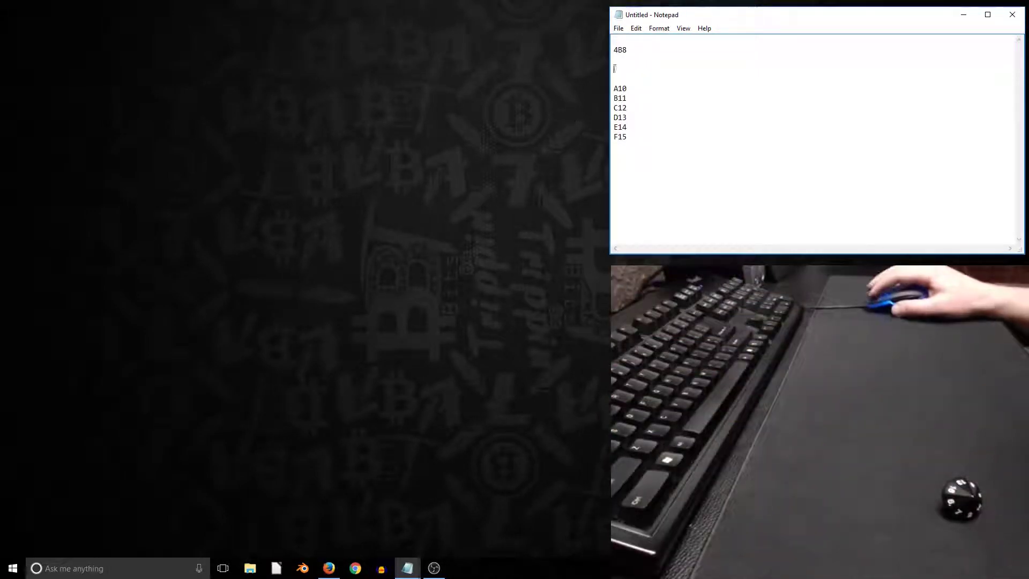
pyautogui.click(615, 68)
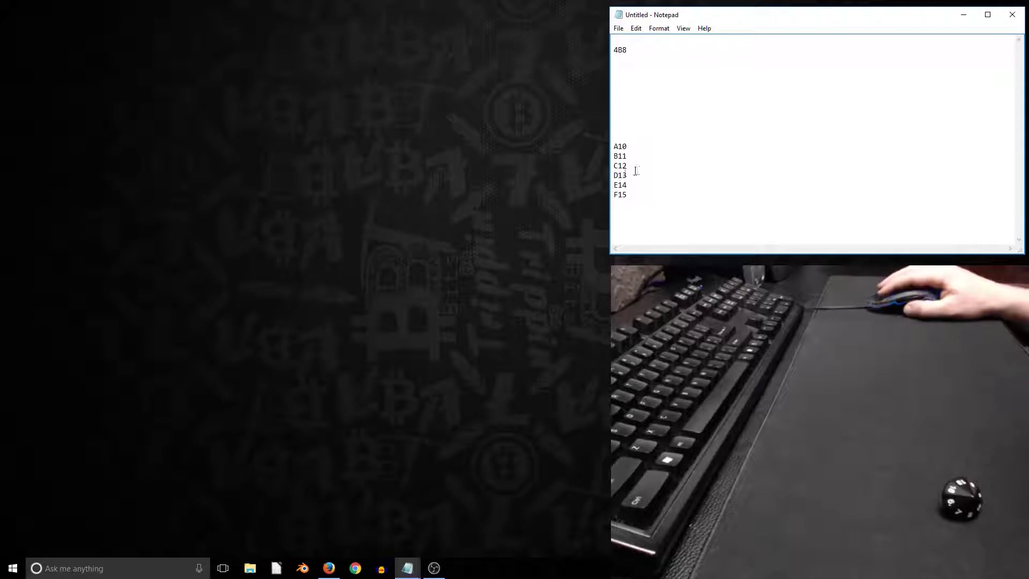
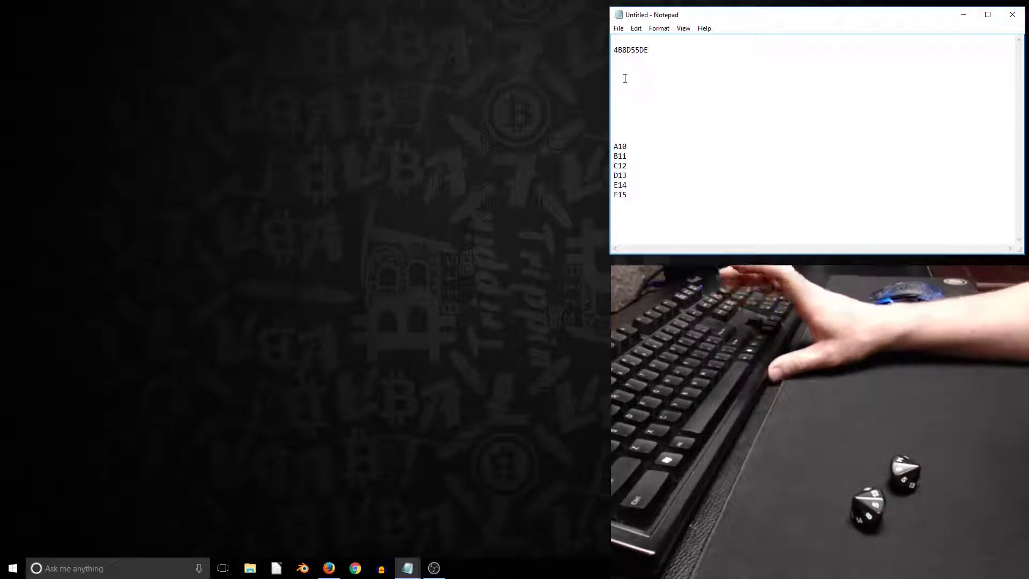
pyautogui.press('Return')
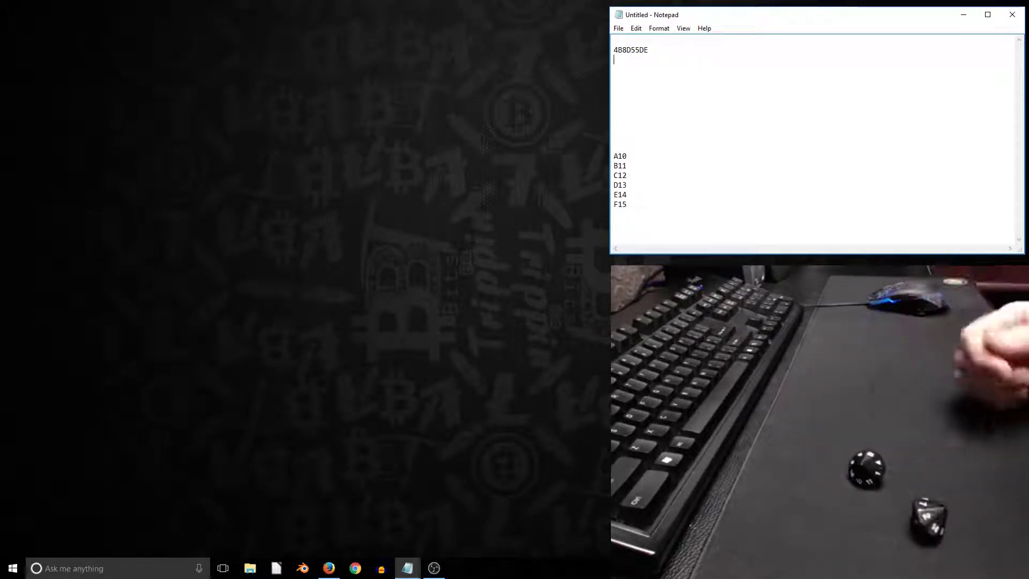
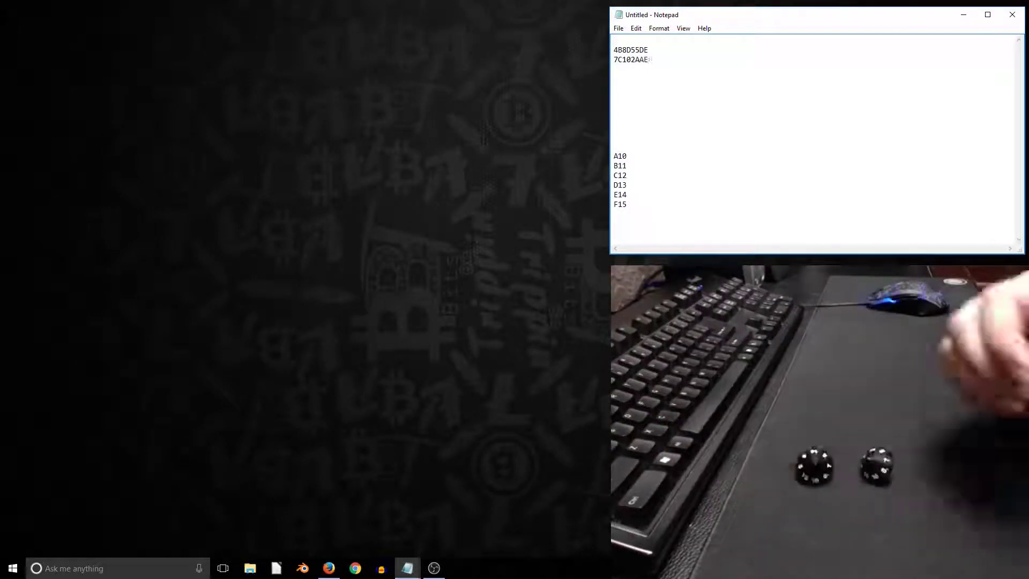
pyautogui.press('Return')
pyautogui.press('Return')
pyautogui.press('Return')
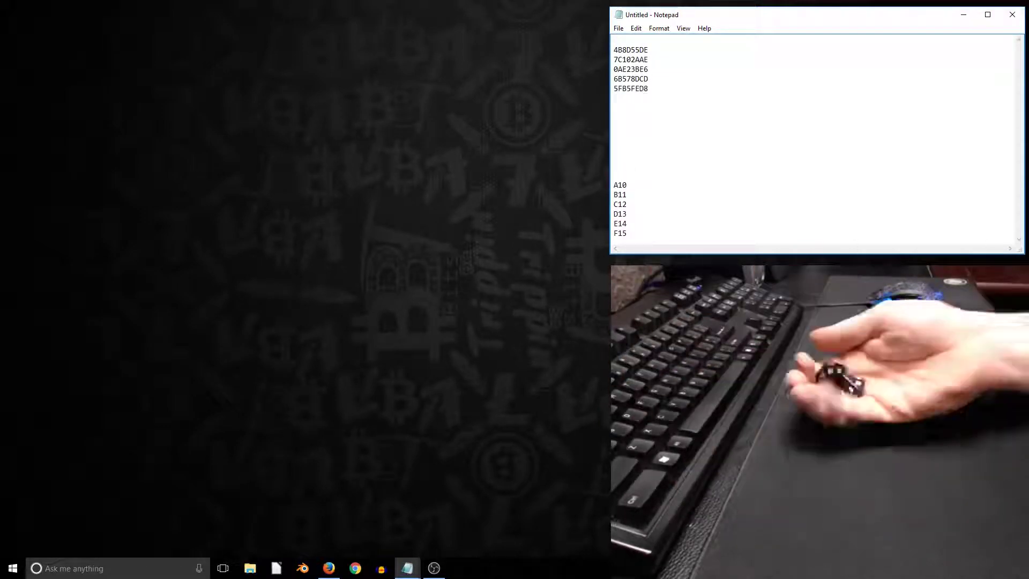
pyautogui.press('Return')
pyautogui.press('Return')
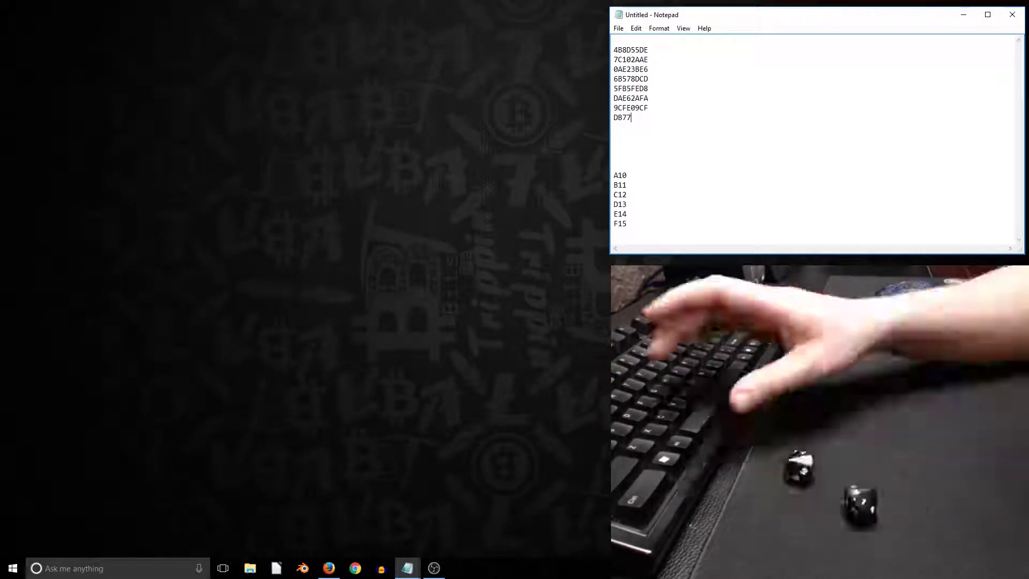
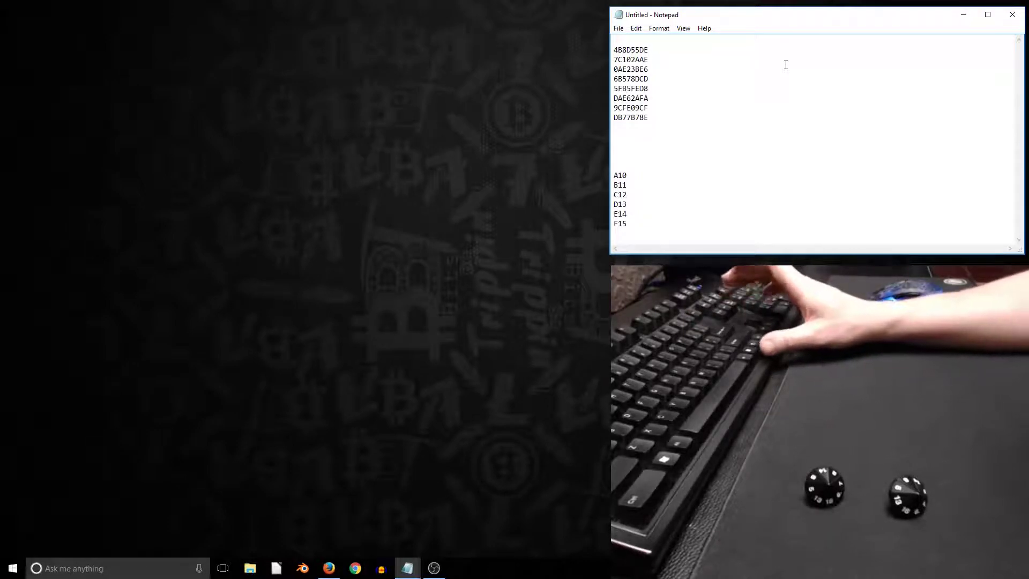
# Join all the hex rows into one continuous 64-character line, restoring an accidentally deleted 4
pyautogui.press('Delete')
pyautogui.press('Home')
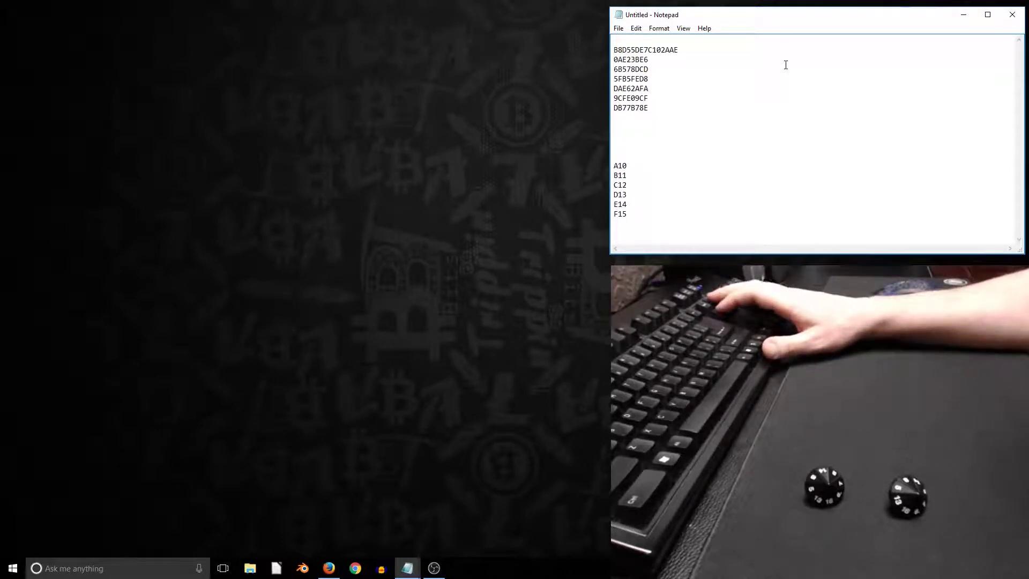
pyautogui.hotkey('ctrl', 'z')
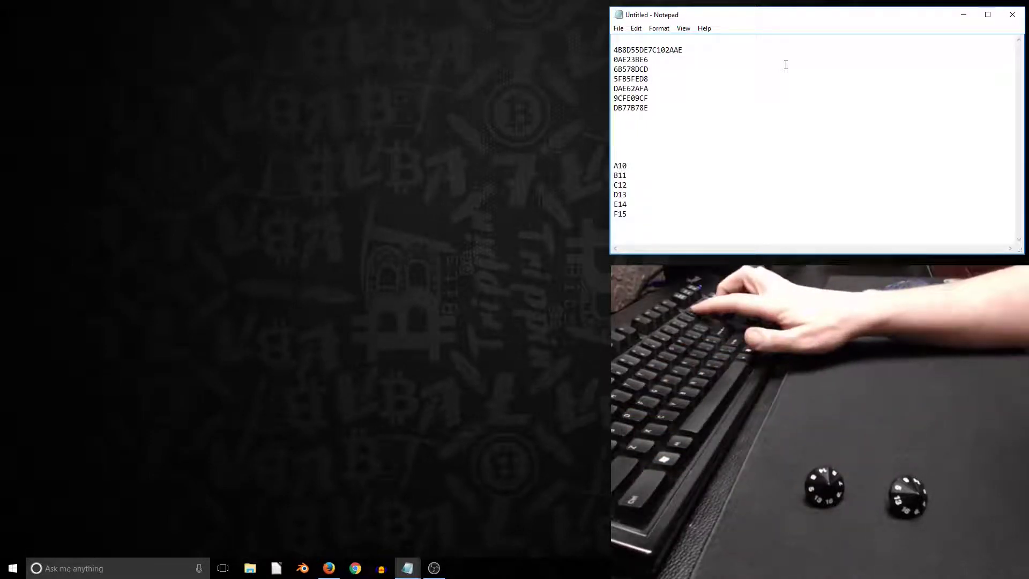
pyautogui.press('End')
pyautogui.press('Delete')
pyautogui.press('End')
pyautogui.press('Delete')
pyautogui.press('End')
pyautogui.press('Delete')
pyautogui.press('End')
pyautogui.press('Delete')
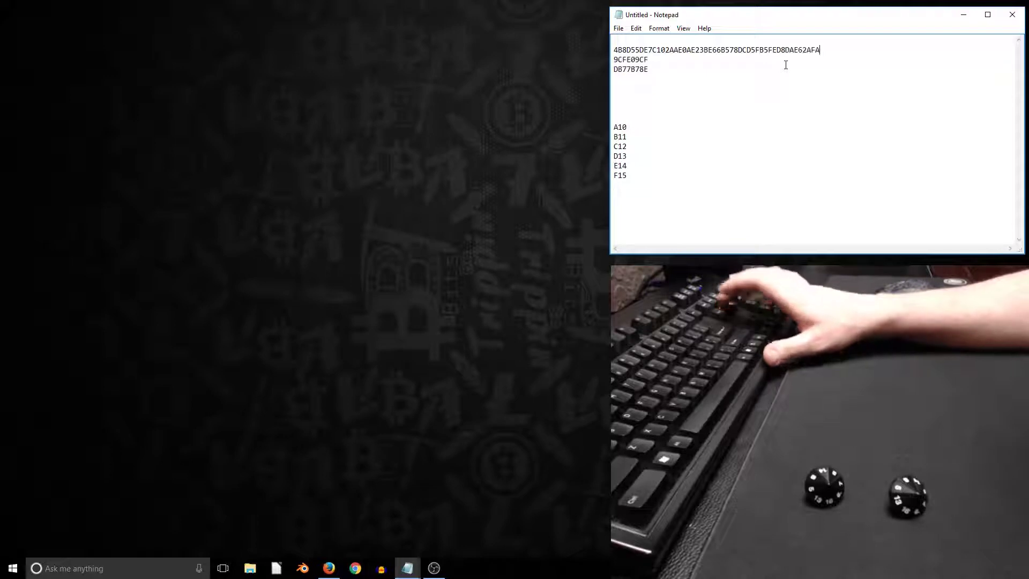
pyautogui.press('End')
pyautogui.press('Delete')
pyautogui.press('End')
pyautogui.press('Delete')
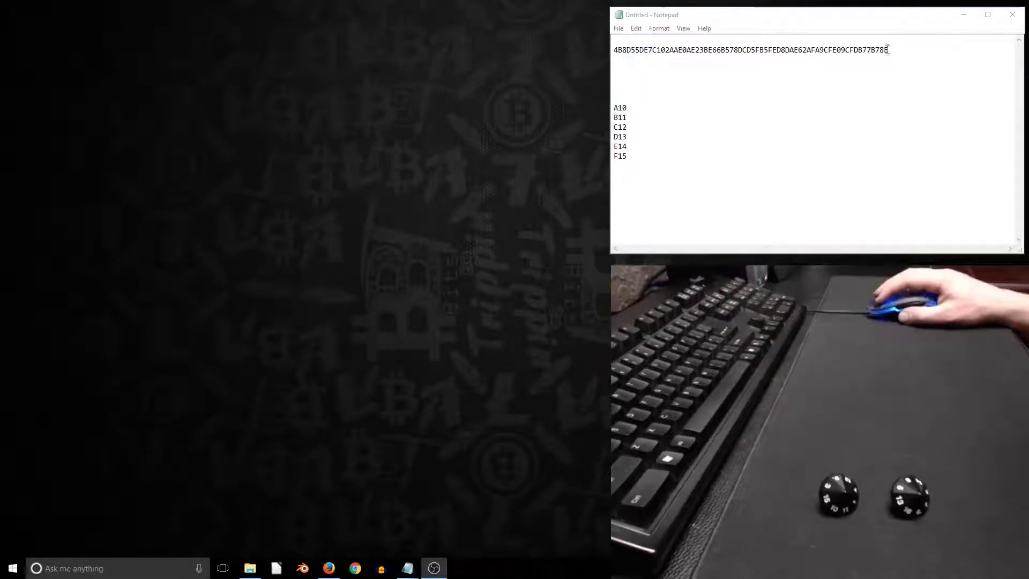
# Copy the 64-character hex number and bring up Firefox beside Notepad
pyautogui.moveTo(888, 50); pyautogui.dragTo(644, 49)
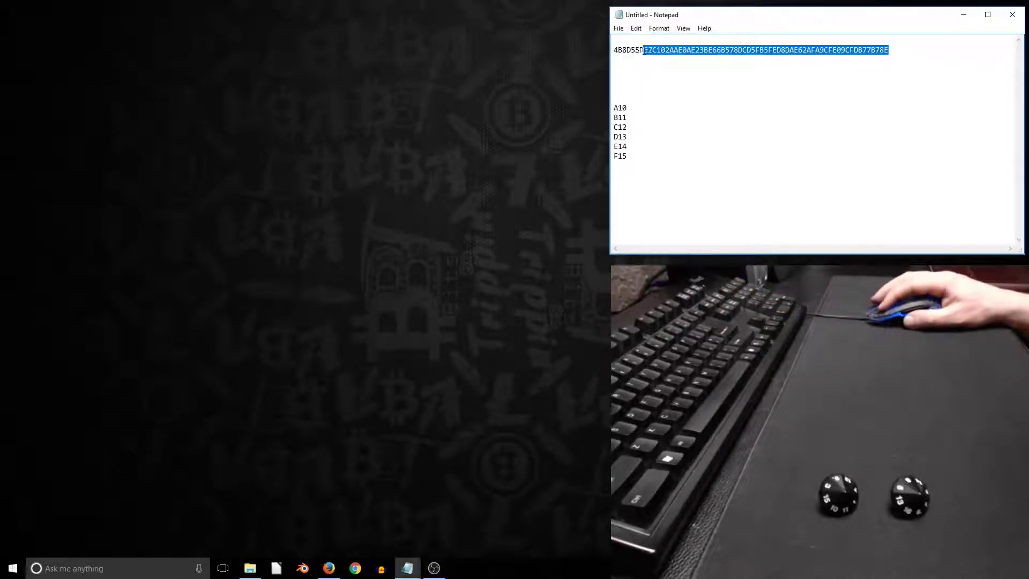
pyautogui.rightClick(681, 50)
pyautogui.click(709, 84)
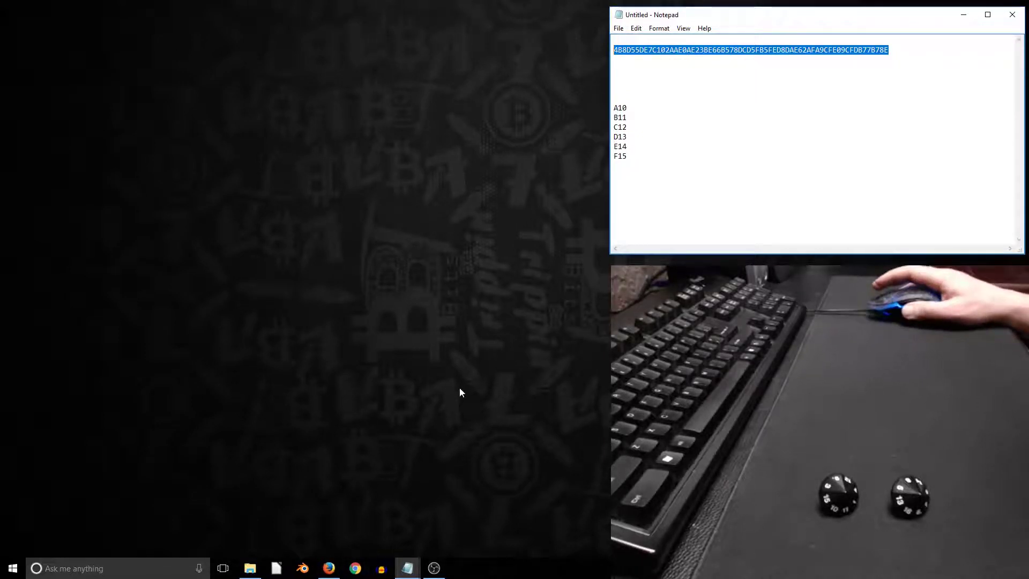
pyautogui.click(331, 573)
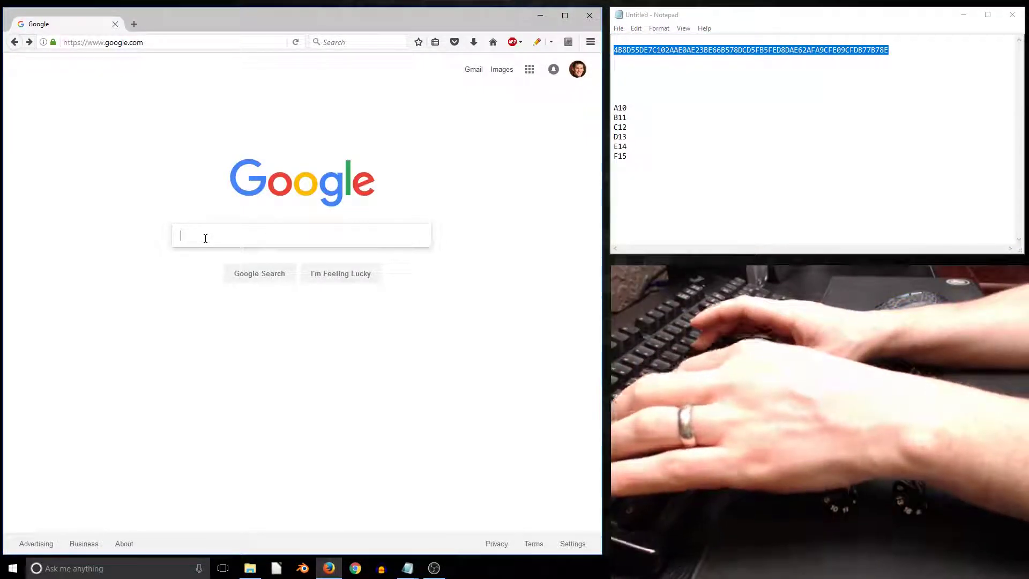
# Search Google for bitaddress and go to the BitAddress.org Wallet Details page
pyautogui.write('bita')
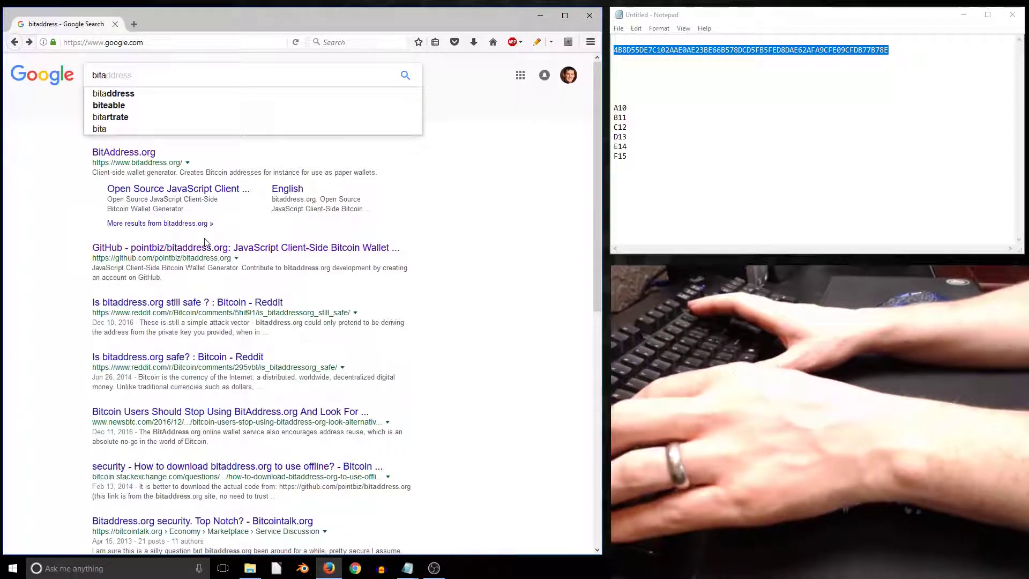
pyautogui.press('Down')
pyautogui.press('Return')
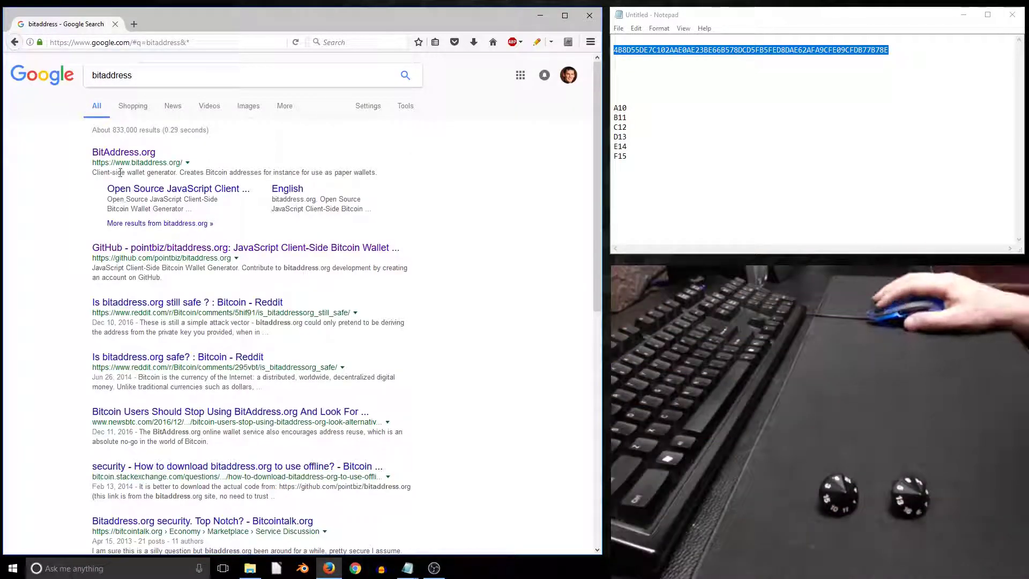
pyautogui.click(109, 155)
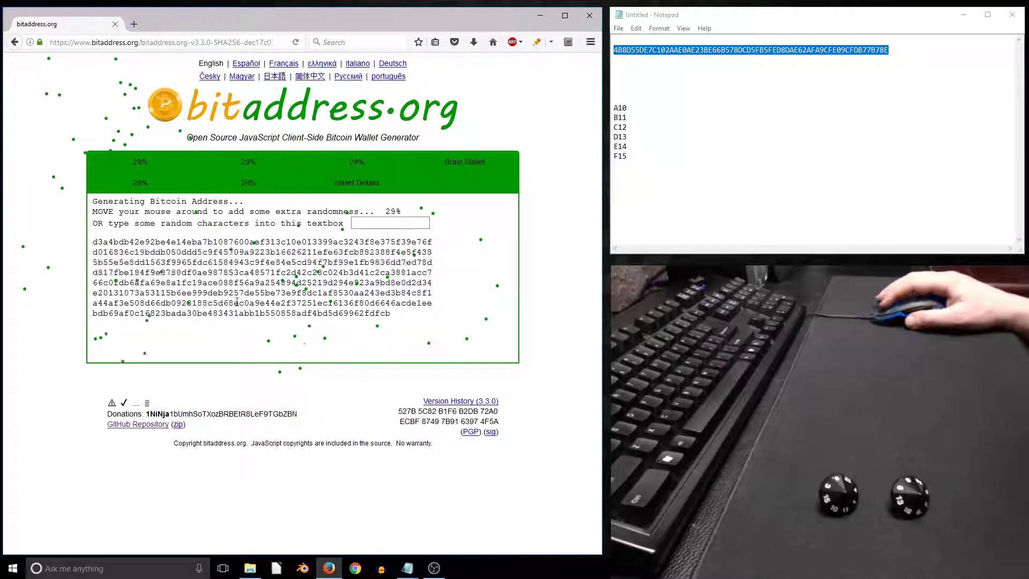
pyautogui.click(354, 186)
# Copy the hex key from Notepad and paste it into the Enter Private Key field
pyautogui.click(226, 207)
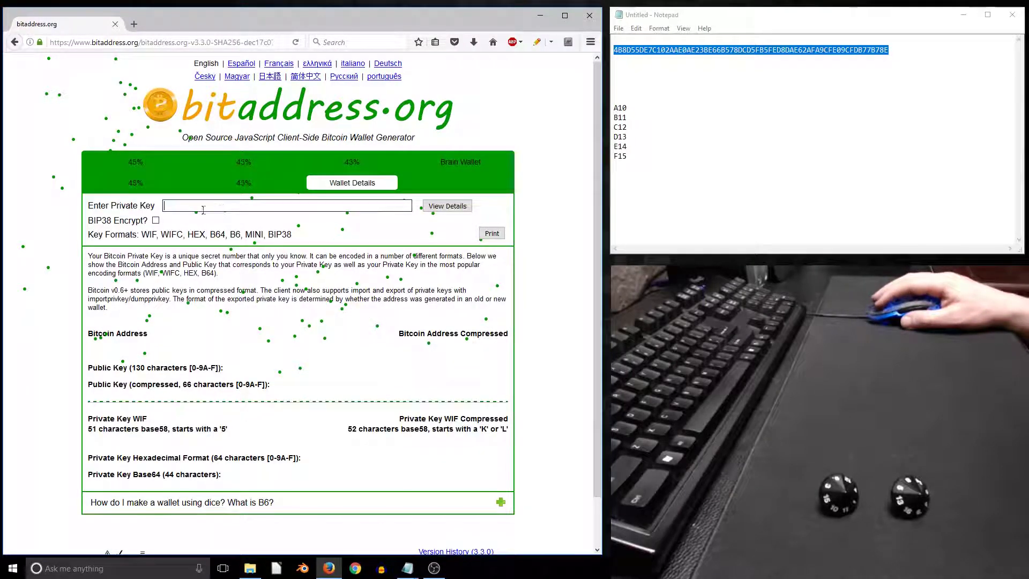
pyautogui.rightClick(643, 51)
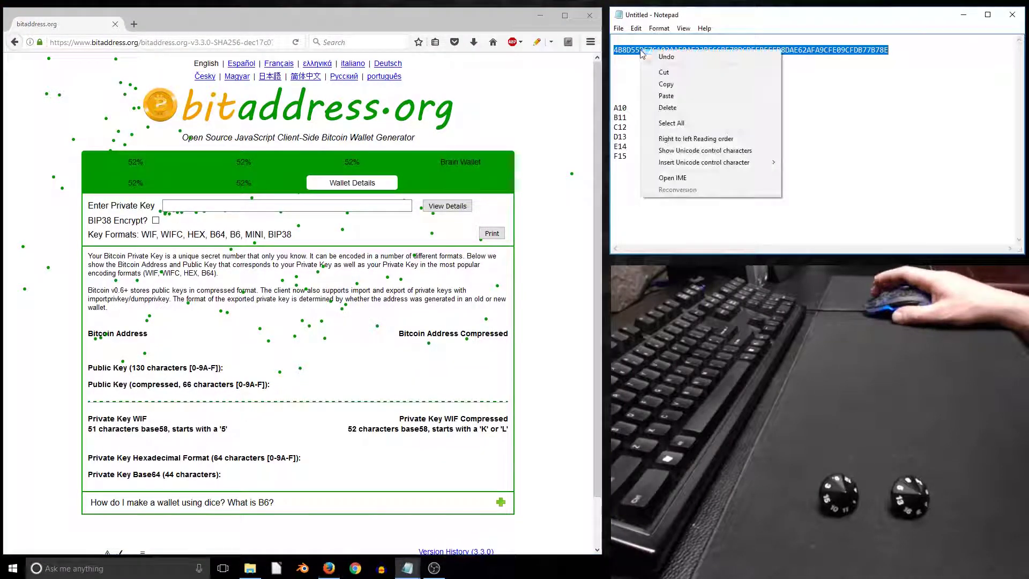
pyautogui.click(390, 209)
pyautogui.rightClick(215, 209)
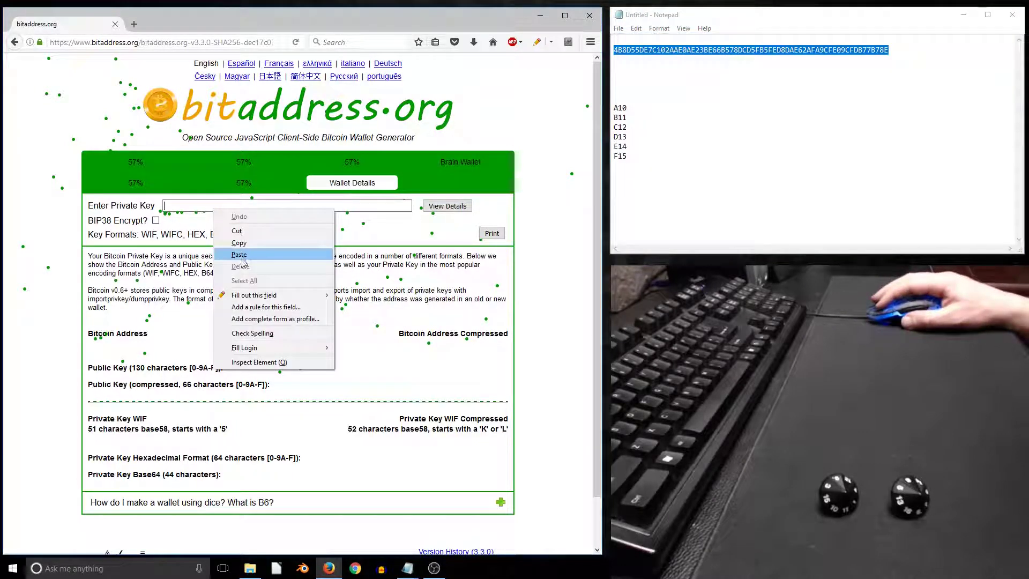
pyautogui.click(239, 255)
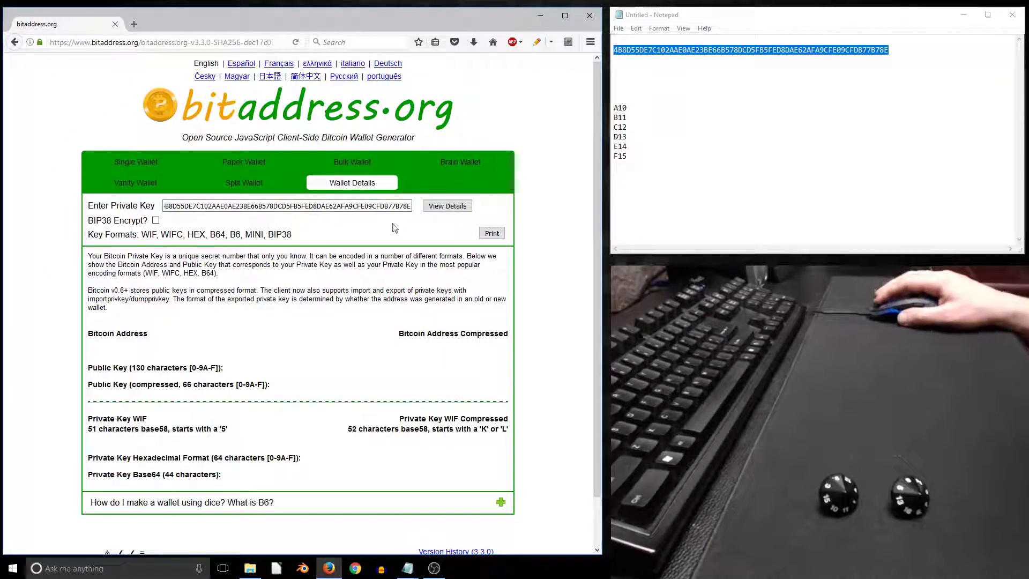
# Show the derived addresses and keys, then copy the generated Bitcoin address
pyautogui.click(446, 207)
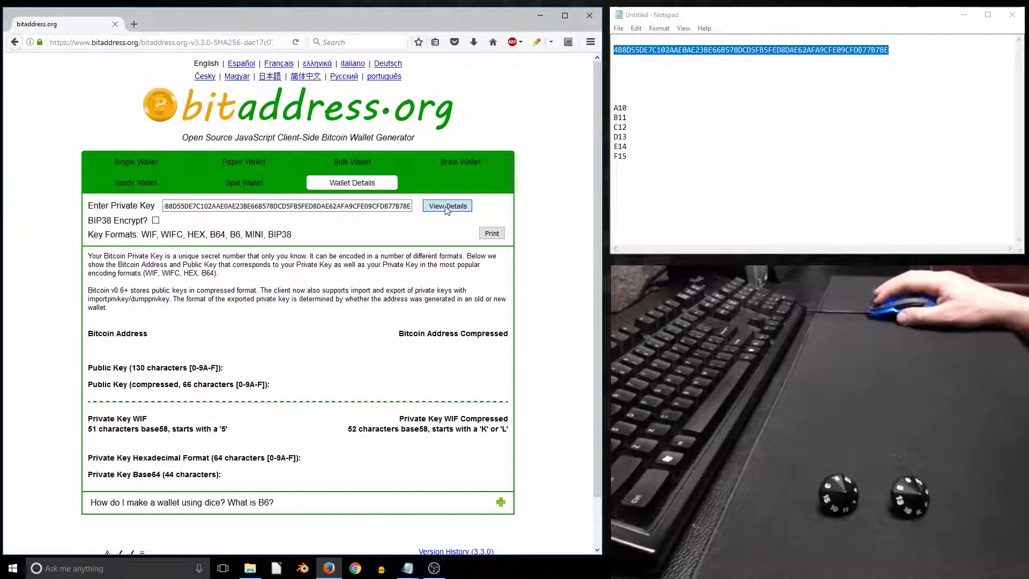
pyautogui.scroll(-1, 234, 290)
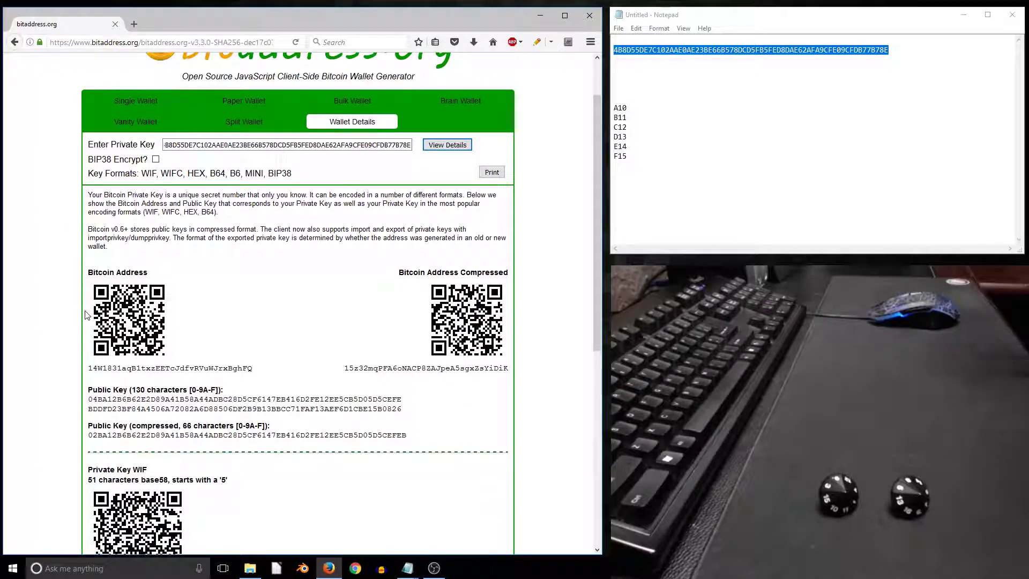
pyautogui.scroll(-1, 77, 309)
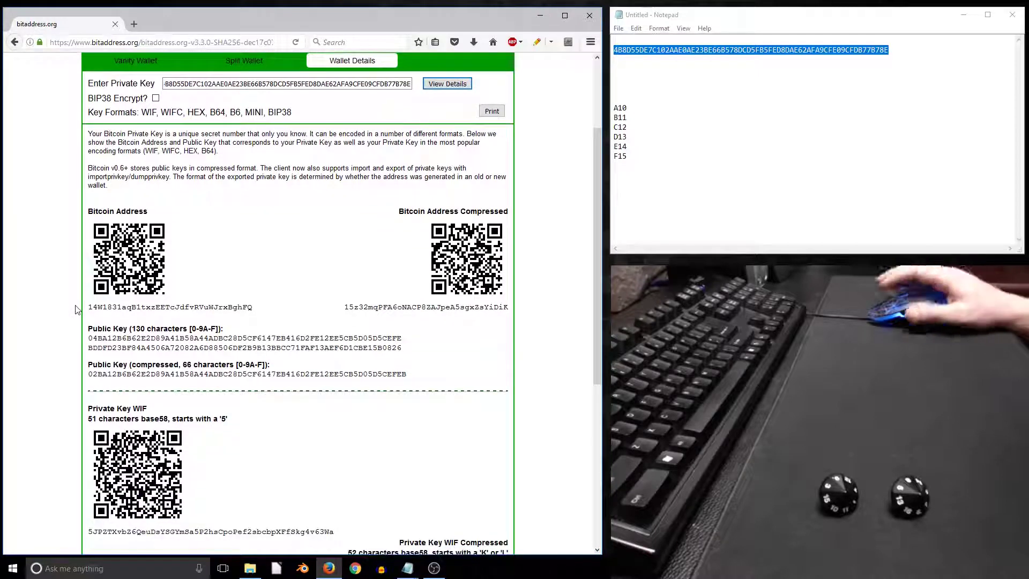
pyautogui.moveTo(87, 312); pyautogui.dragTo(229, 310)
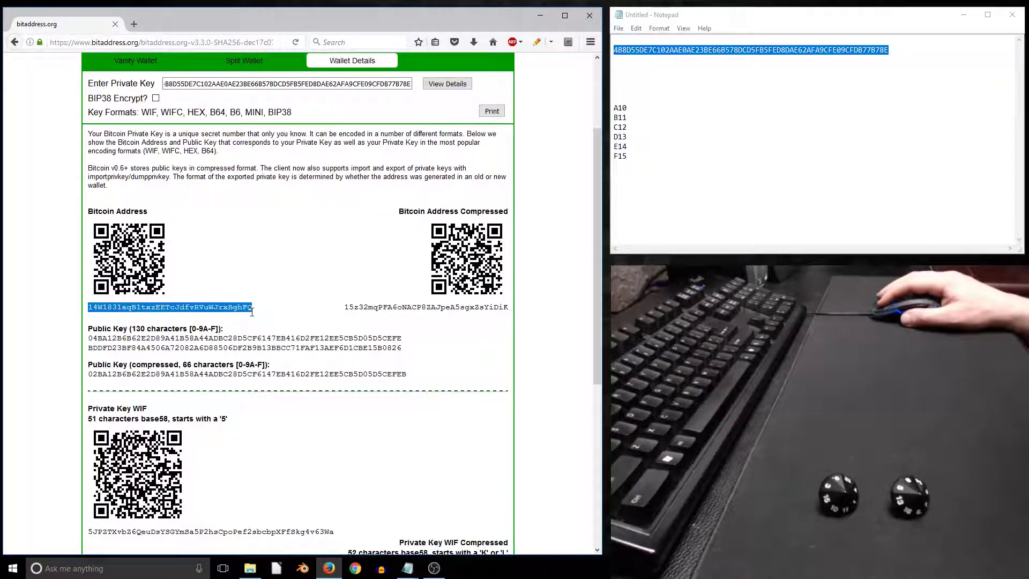
pyautogui.rightClick(247, 314)
pyautogui.click(268, 320)
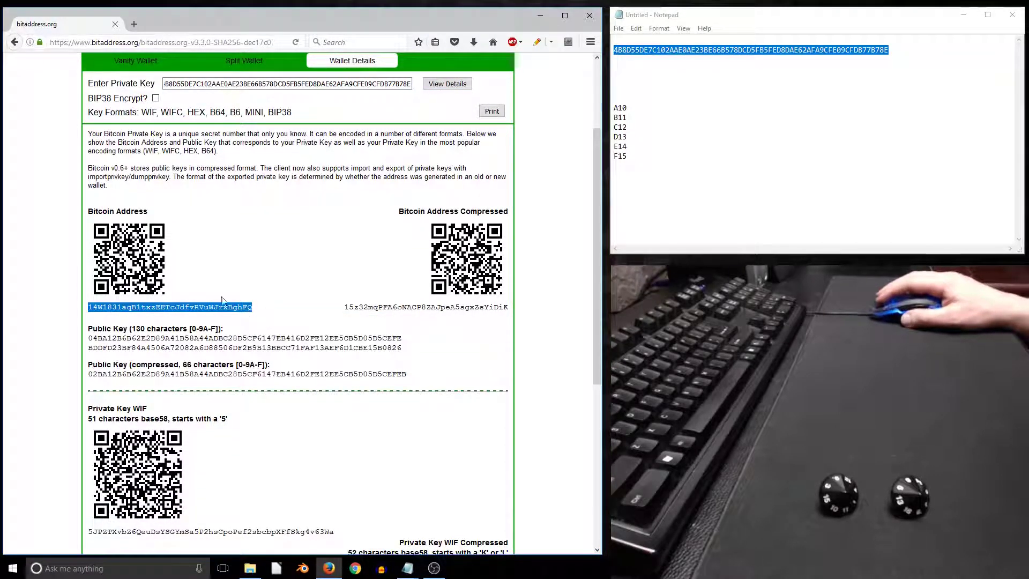
pyautogui.click(134, 26)
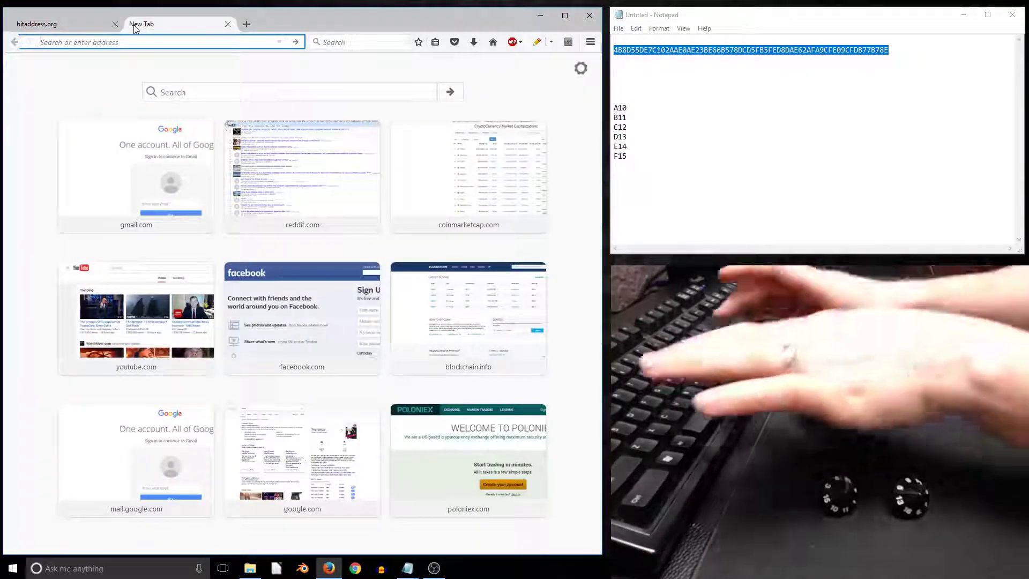
# Look up the pasted Bitcoin address on blockchain.info, confirming 0 transactions and a $0.00 balance
pyautogui.write('BLOCKchain.info/')
pyautogui.press('Return')
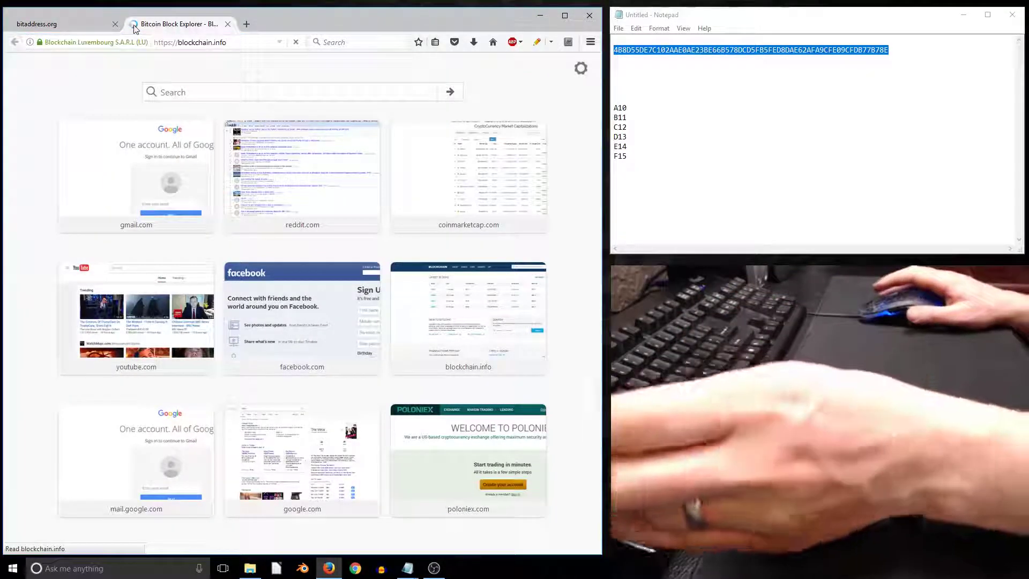
pyautogui.rightClick(395, 407)
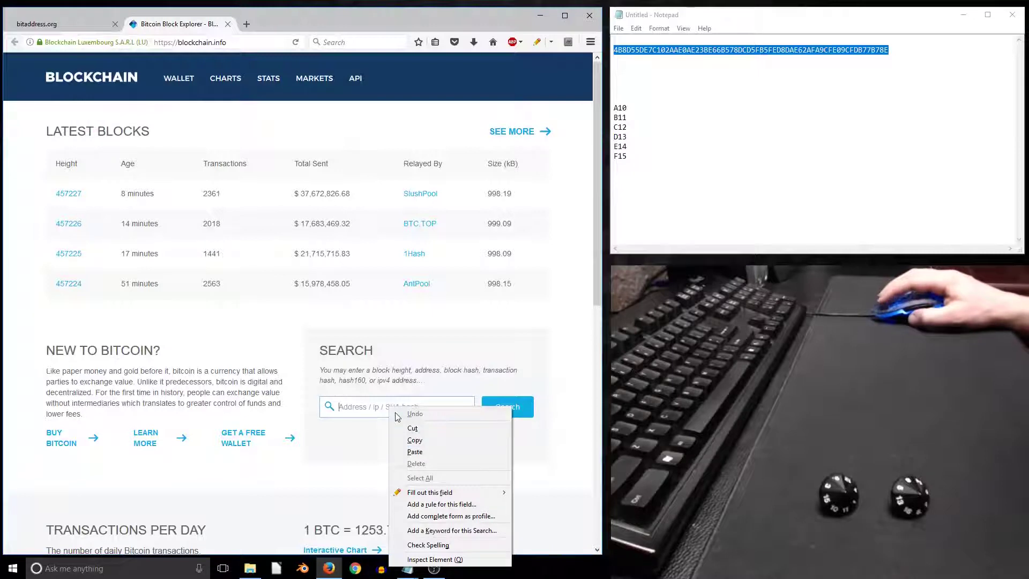
pyautogui.click(422, 451)
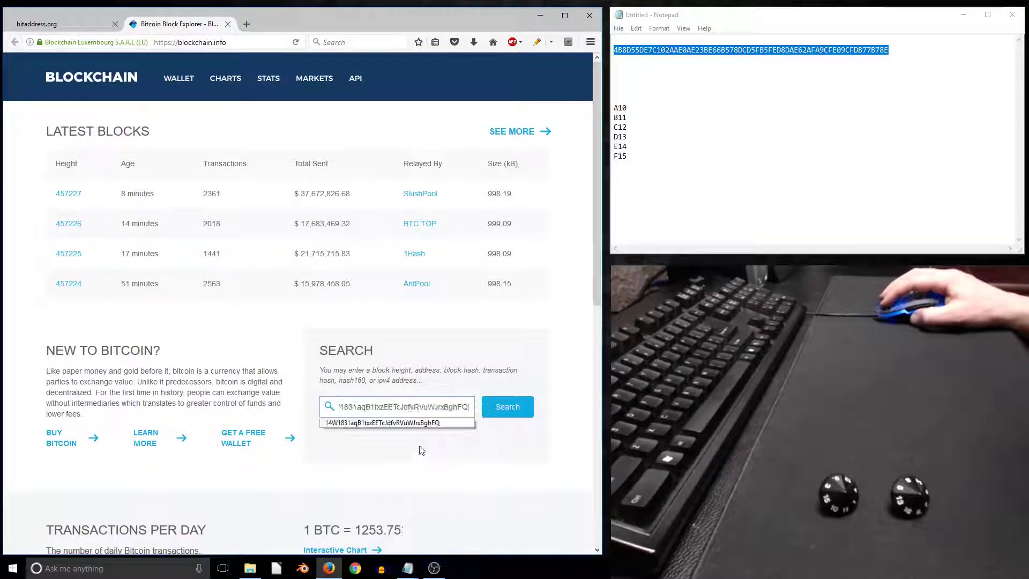
pyautogui.click(506, 408)
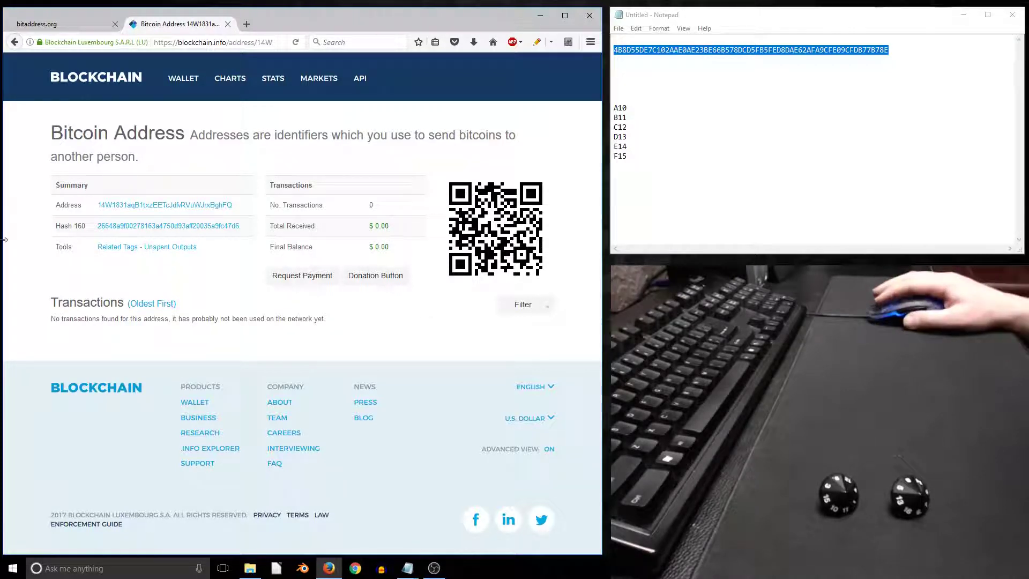
pyautogui.click(65, 24)
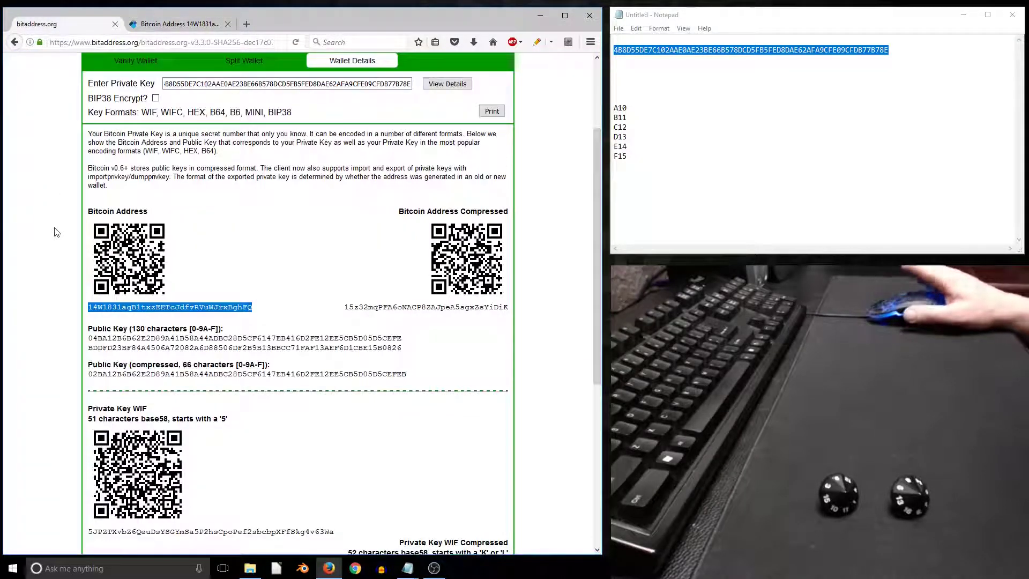
# Scroll through the wallet's public keys and WIF, hex and Base64 private keys to the footer
pyautogui.click(57, 231)
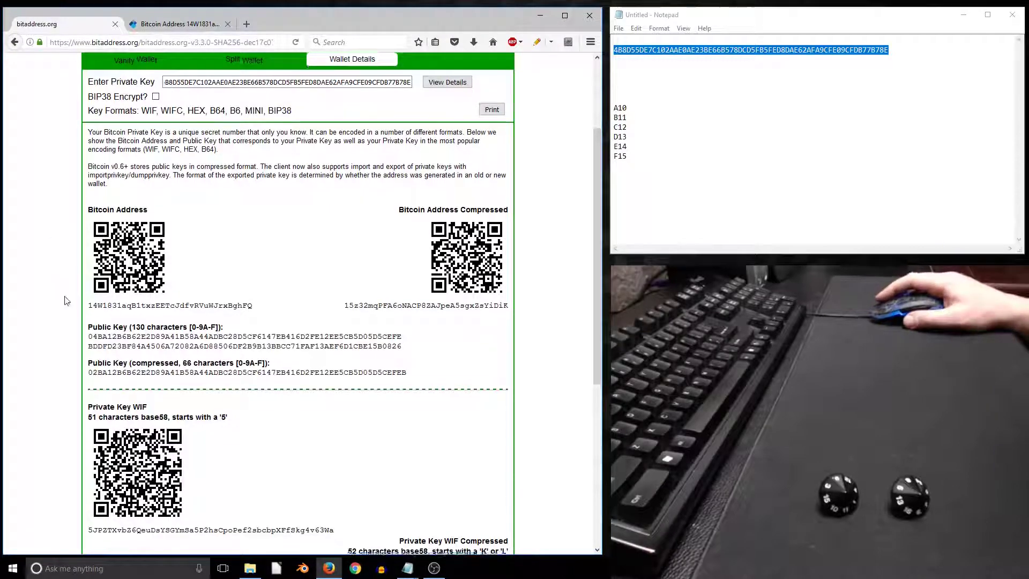
pyautogui.scroll(-3, 67, 298)
pyautogui.scroll(5, 32, 283)
pyautogui.scroll(-6, 64, 306)
pyautogui.scroll(-4, 94, 331)
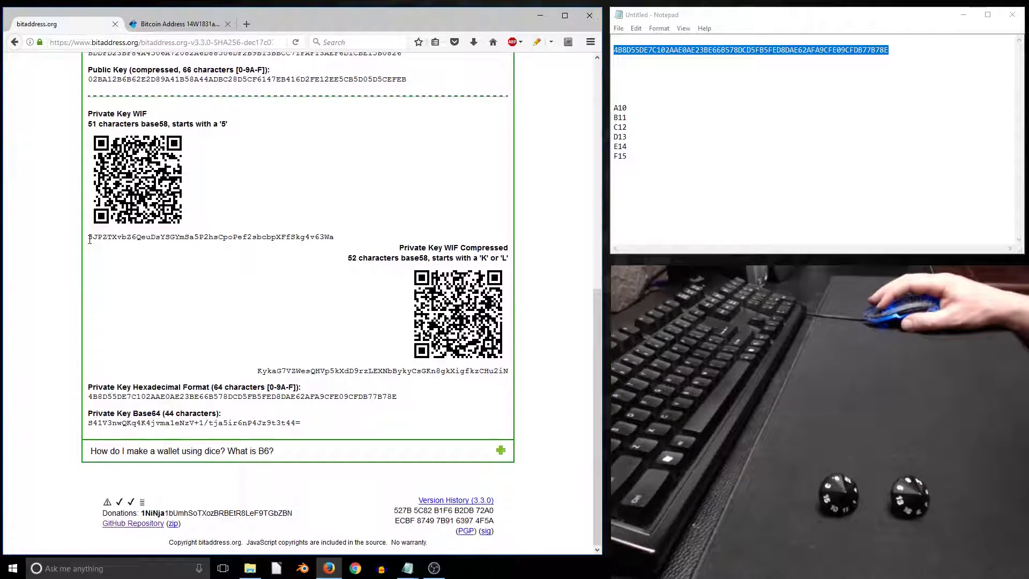
pyautogui.moveTo(89, 237); pyautogui.dragTo(294, 247)
pyautogui.click(38, 291)
pyautogui.scroll(3, 46, 317)
pyautogui.scroll(1, 51, 351)
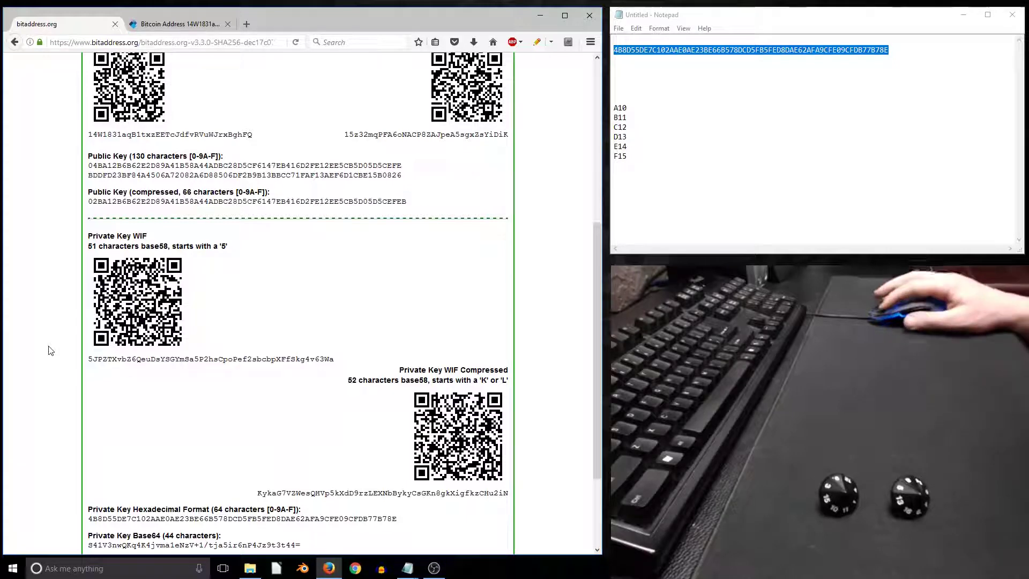
pyautogui.scroll(-3, 52, 351)
pyautogui.scroll(12, 53, 351)
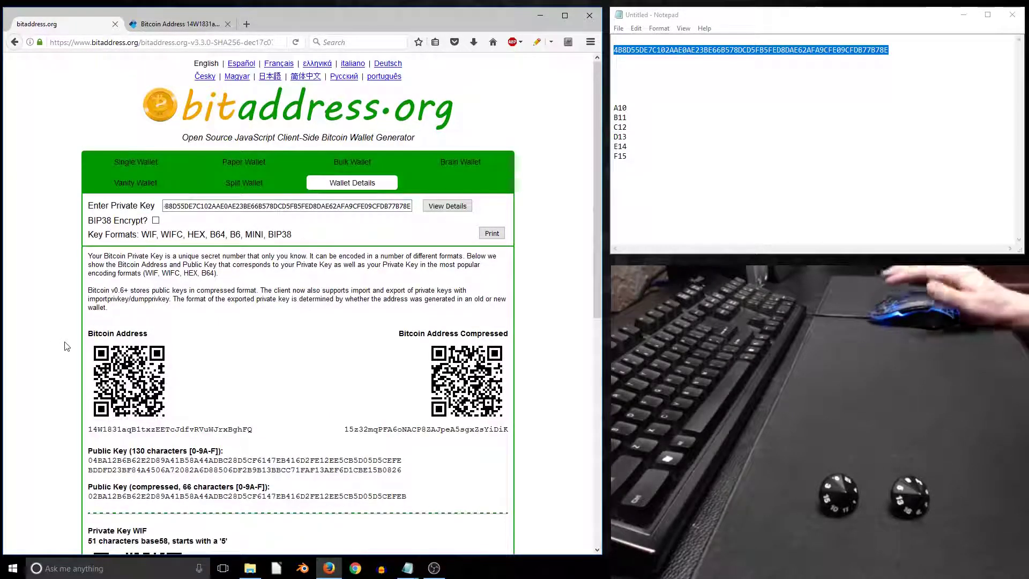
pyautogui.scroll(-13, 69, 336)
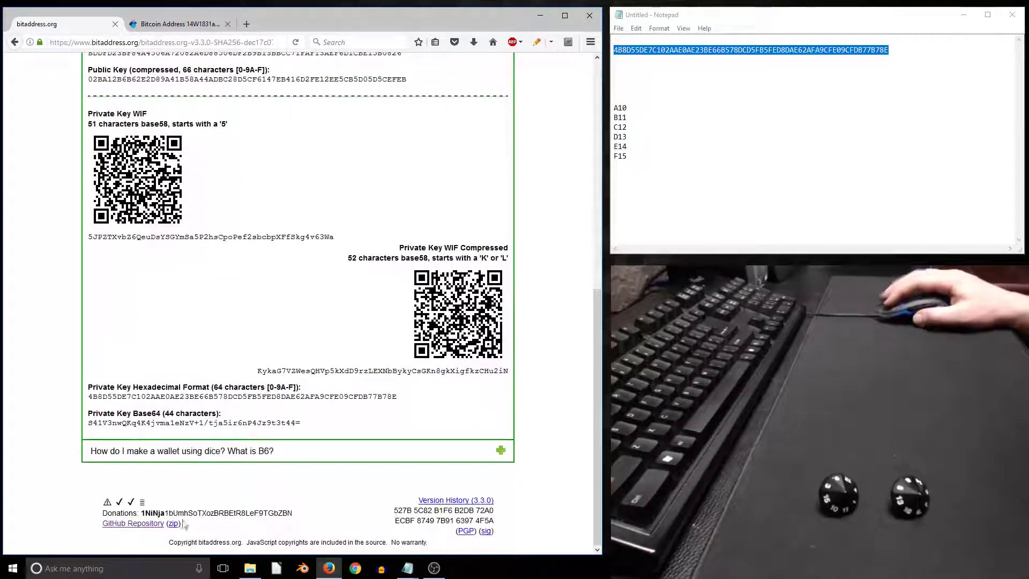
# View the pointbiz/bitaddress.org GitHub repository from the footer link, close it, and start a blank tab
pyautogui.click(138, 524)
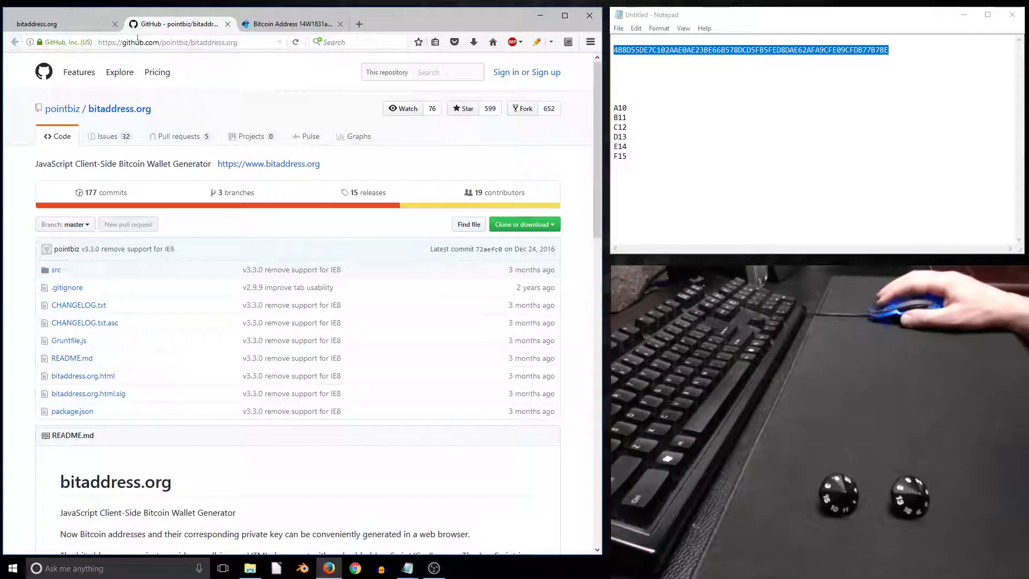
pyautogui.click(227, 24)
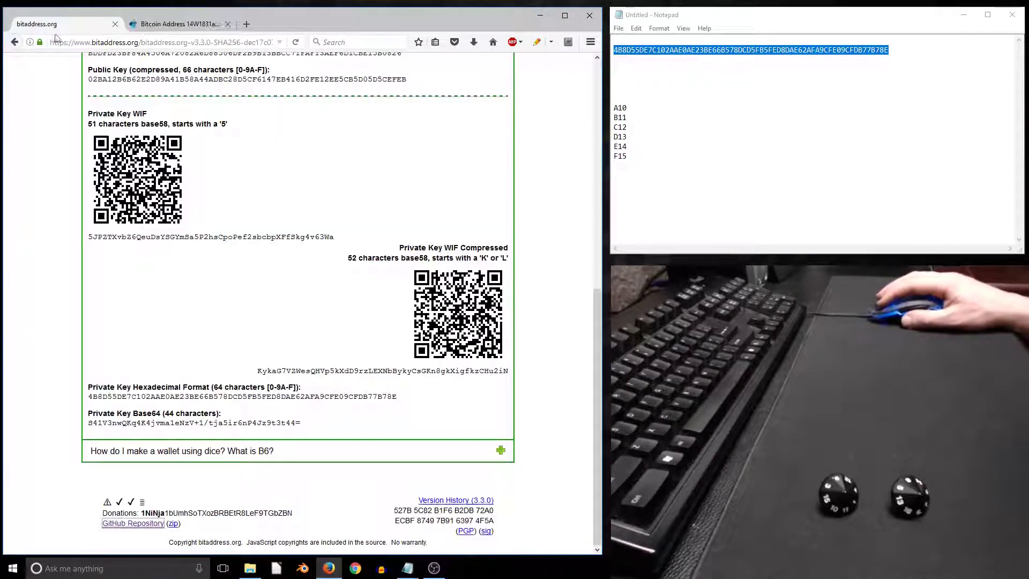
pyautogui.click(250, 24)
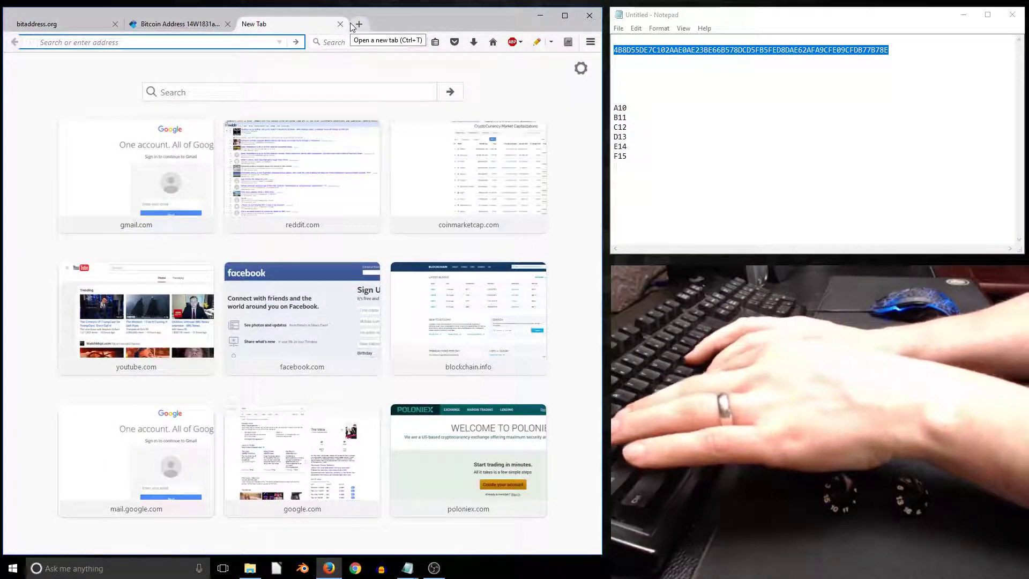
# Enter 'bitkey' in the address bar to load the BitKey site at bitkey.io
pyautogui.write('bitkey.io/')
pyautogui.press('Return')
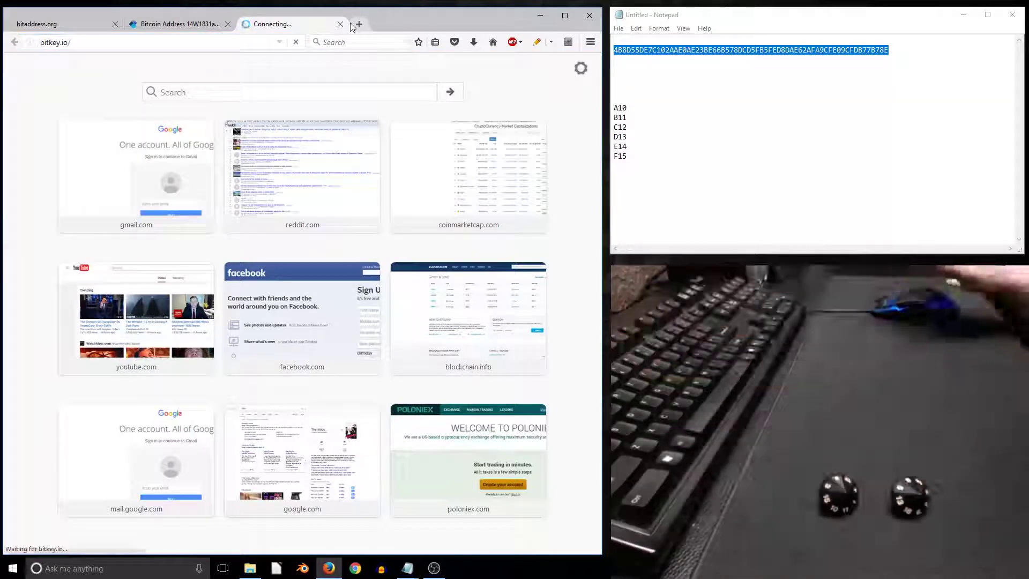